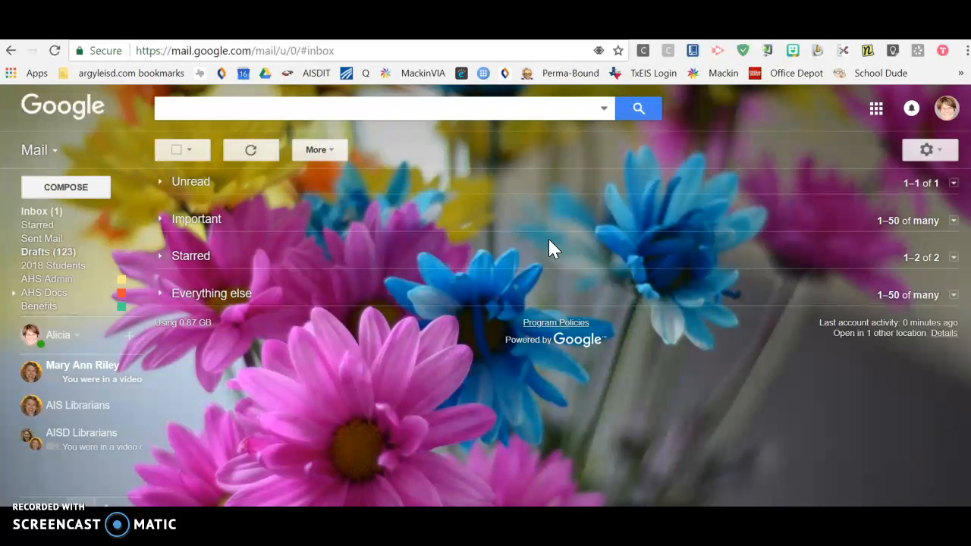
Switch from Gmail to Google Classroom using the Google apps list
left_click(876, 113)
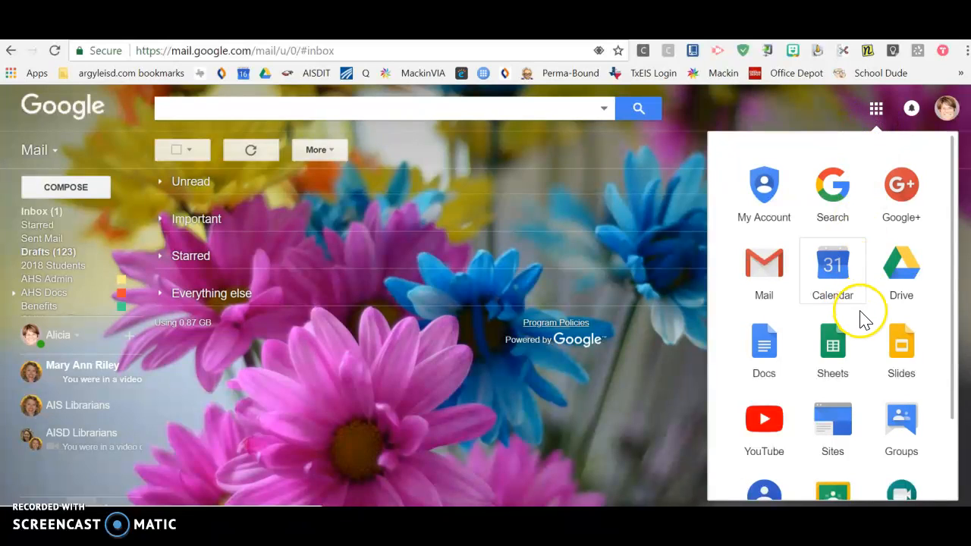
scroll(863, 323, "down", 3)
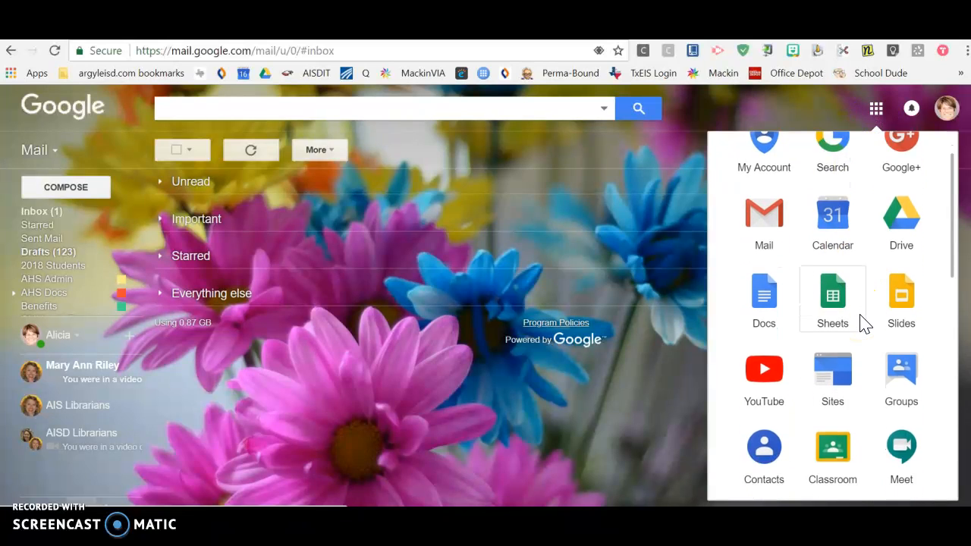
left_click(834, 322)
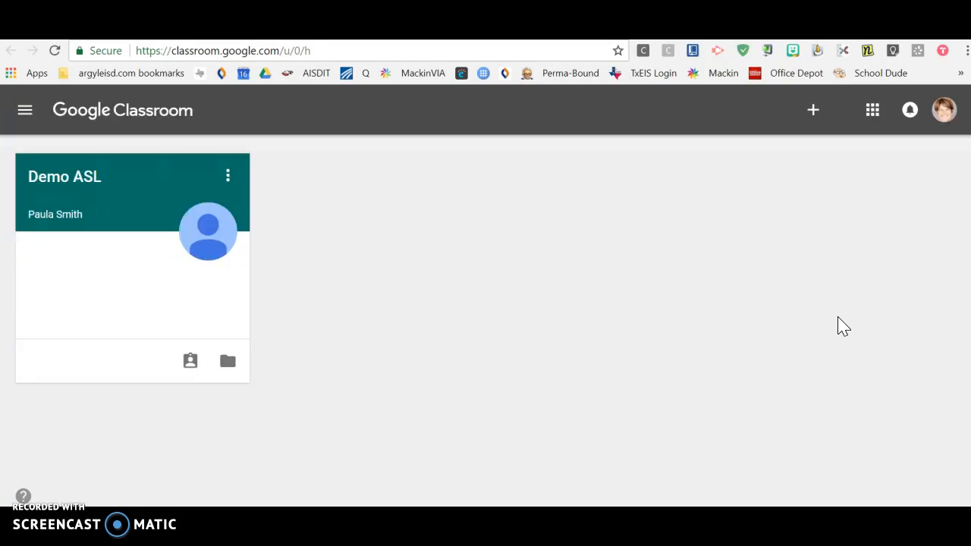
View the Join class dialog with its class code field, and cancel it without joining
left_click(813, 112)
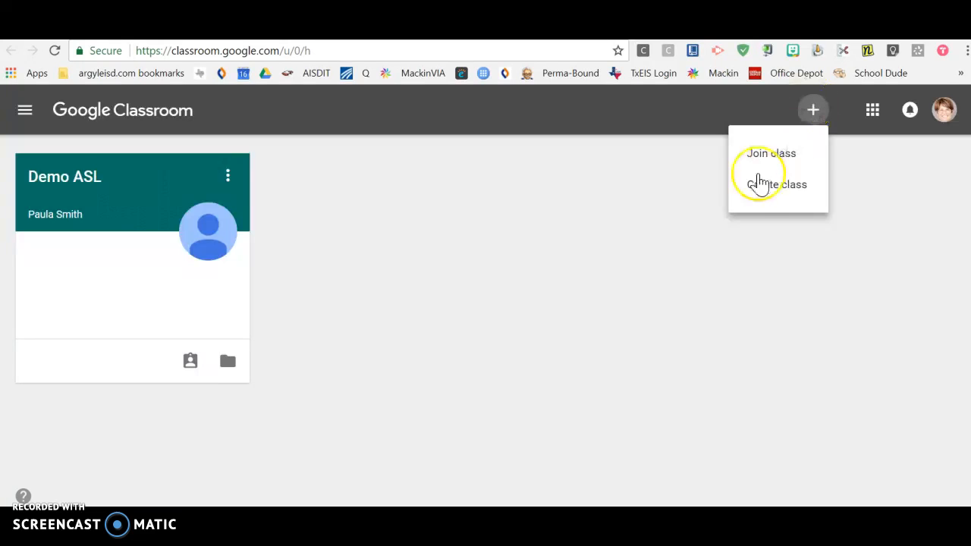
left_click(766, 160)
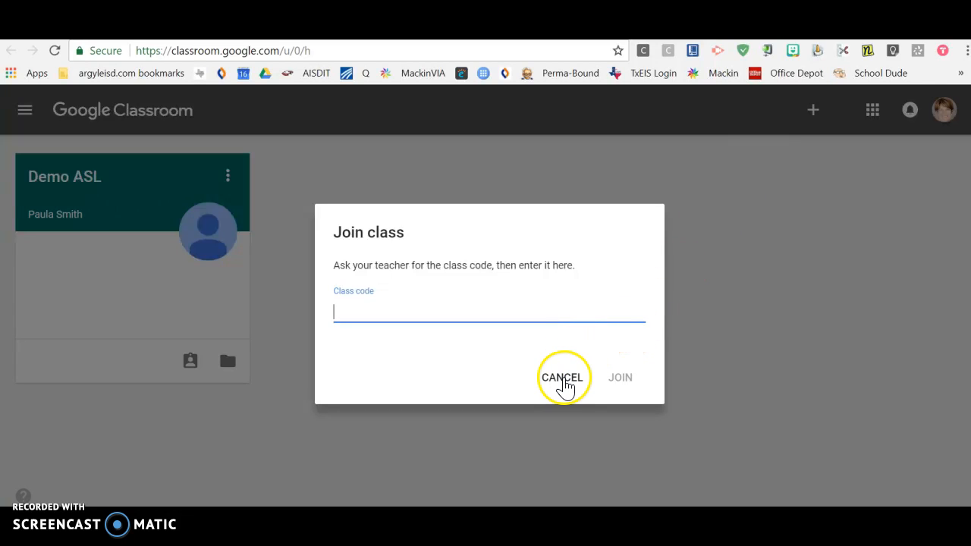
left_click(564, 383)
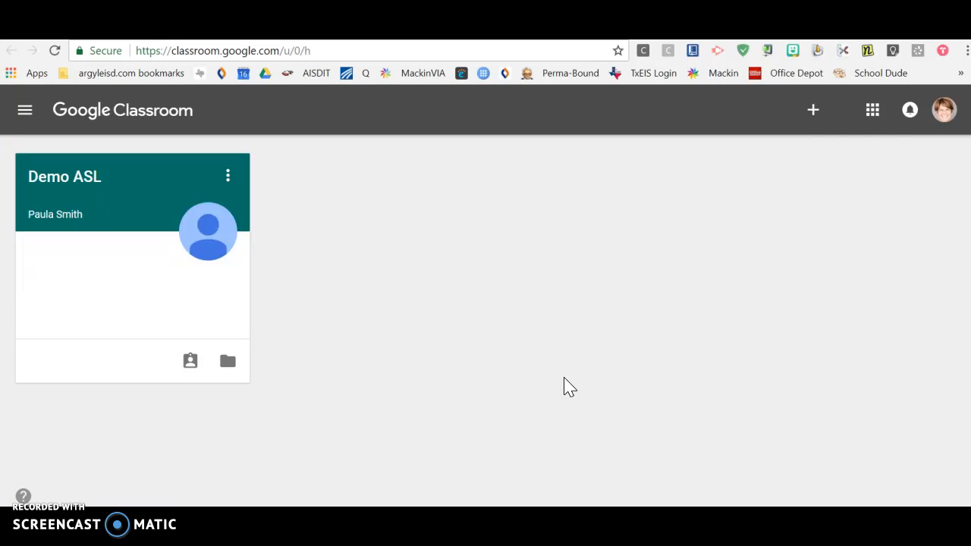
Create a class named "Test Run" with the section "1st pd" and the subject "Science"
left_click(813, 110)
left_click(790, 199)
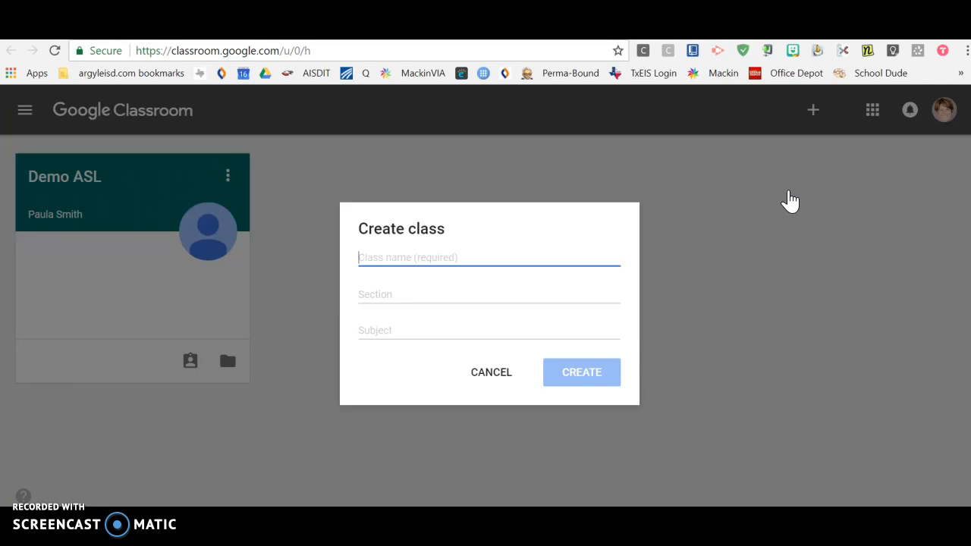
type("Test Run")
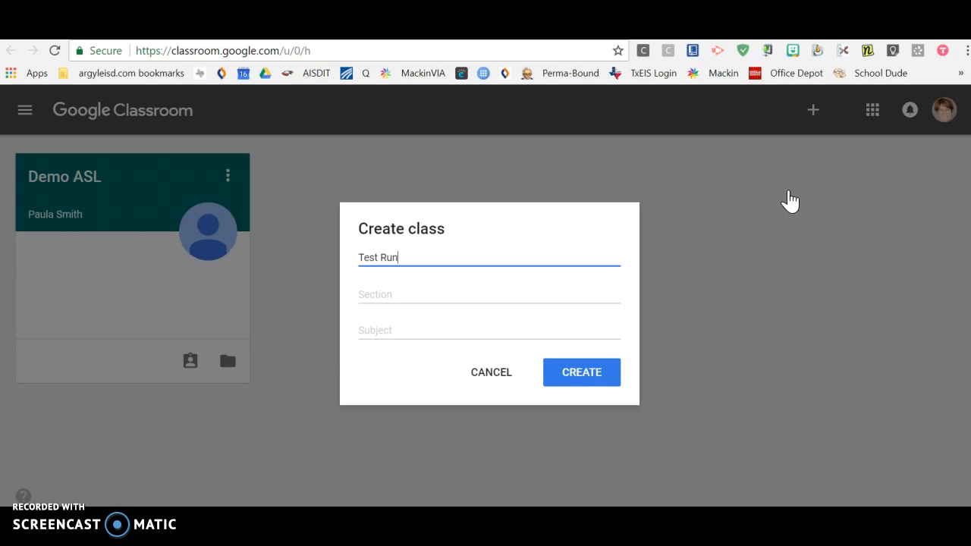
left_click(380, 296)
type("1st pd")
key("Tab")
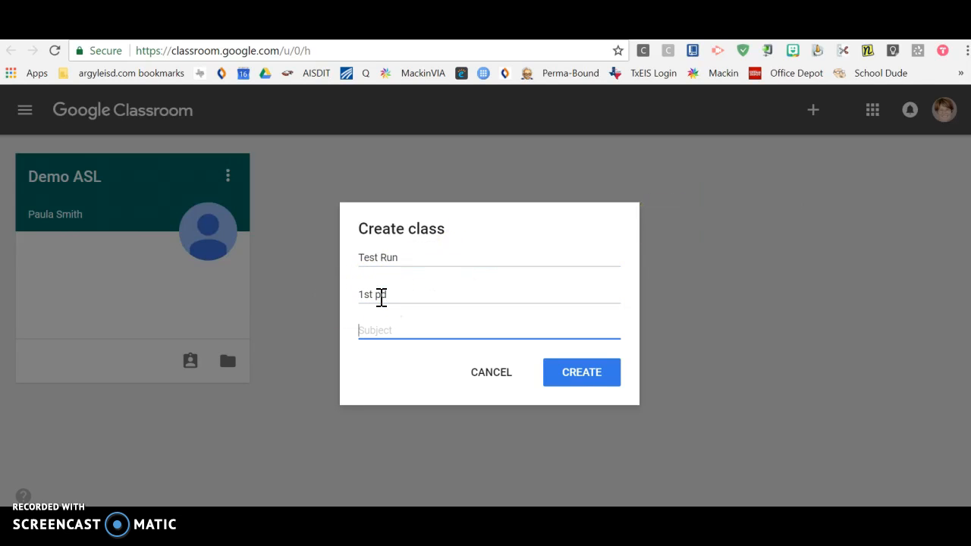
type("Science")
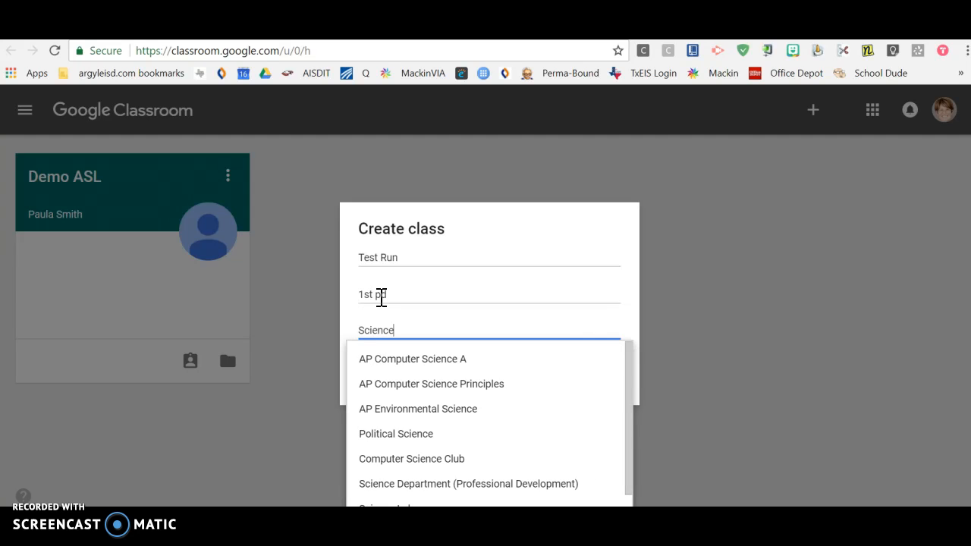
left_click(694, 369)
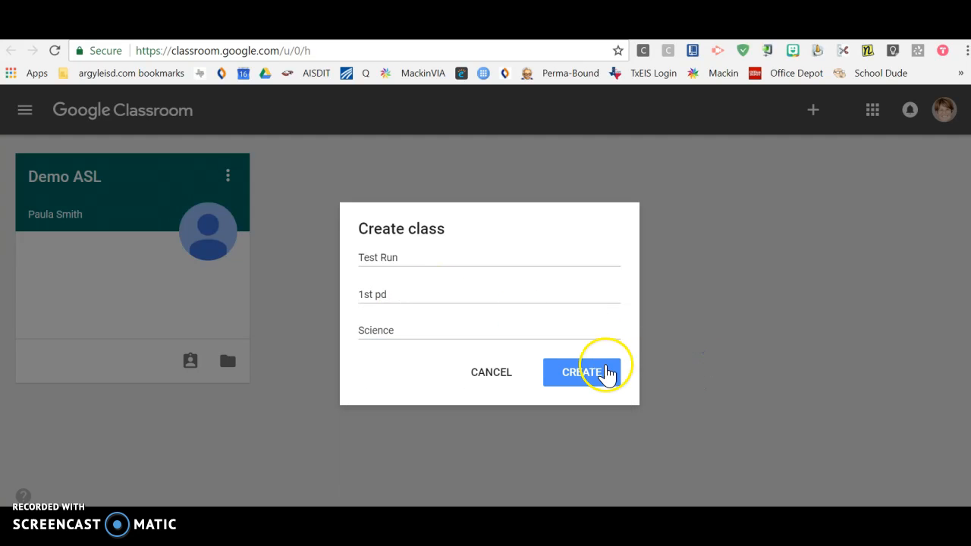
left_click(582, 372)
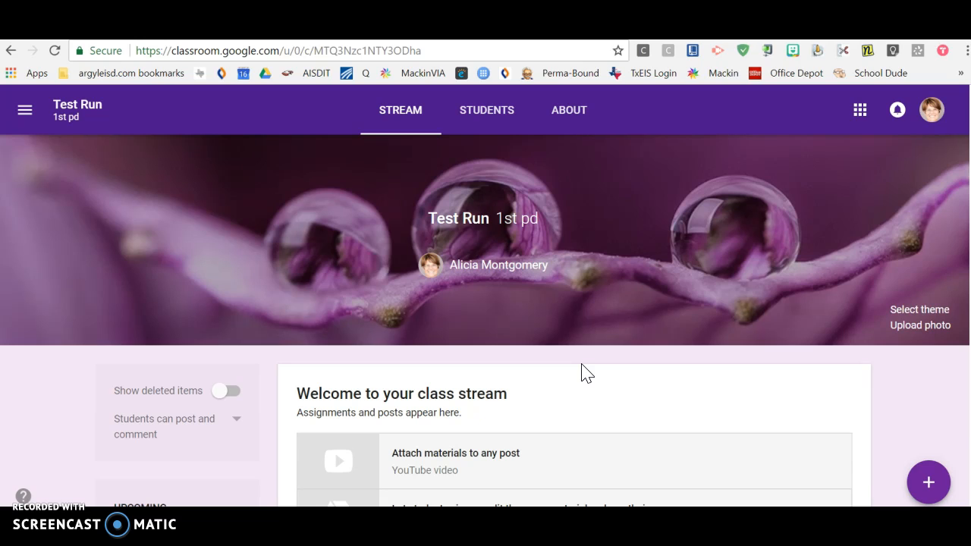
View the class theme gallery and the header photo upload dialog, closing each without choosing an image
left_click(909, 311)
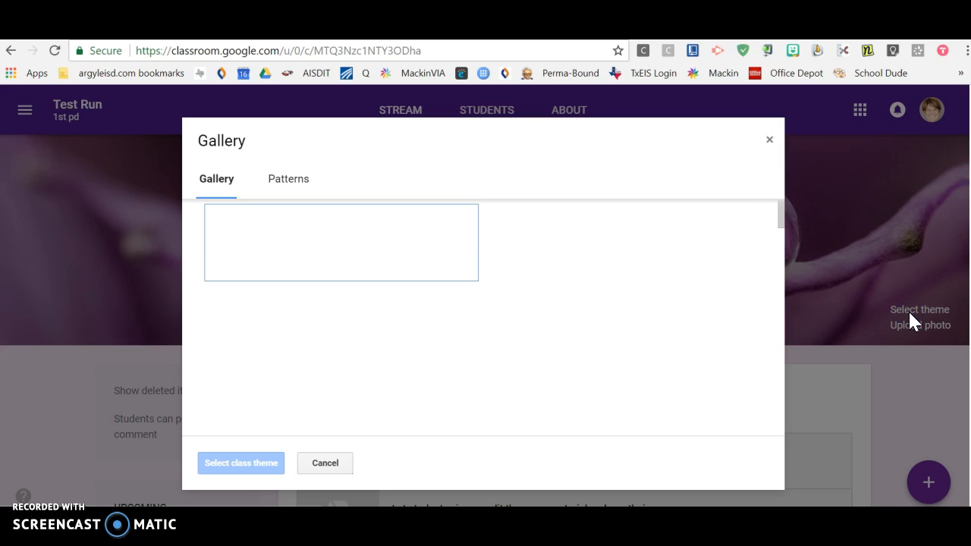
left_click(769, 139)
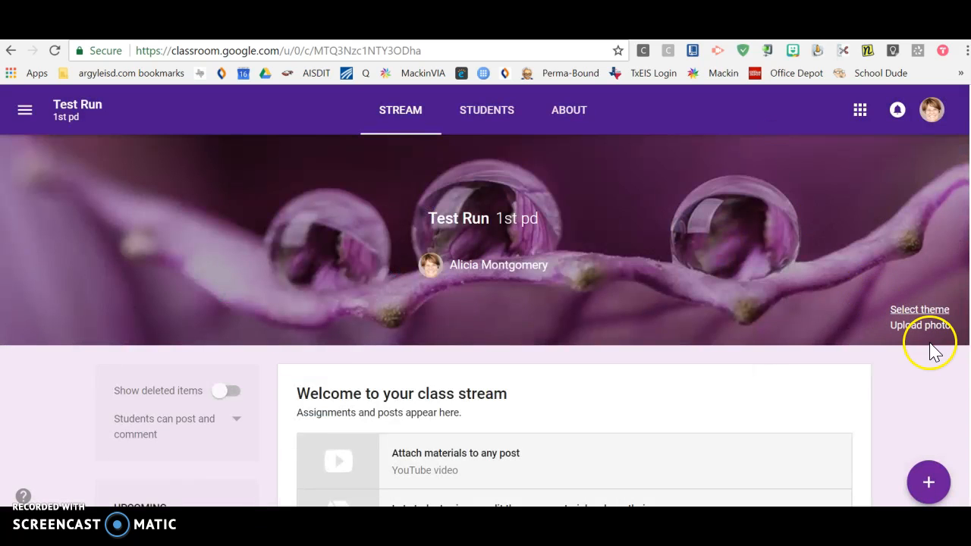
left_click(925, 325)
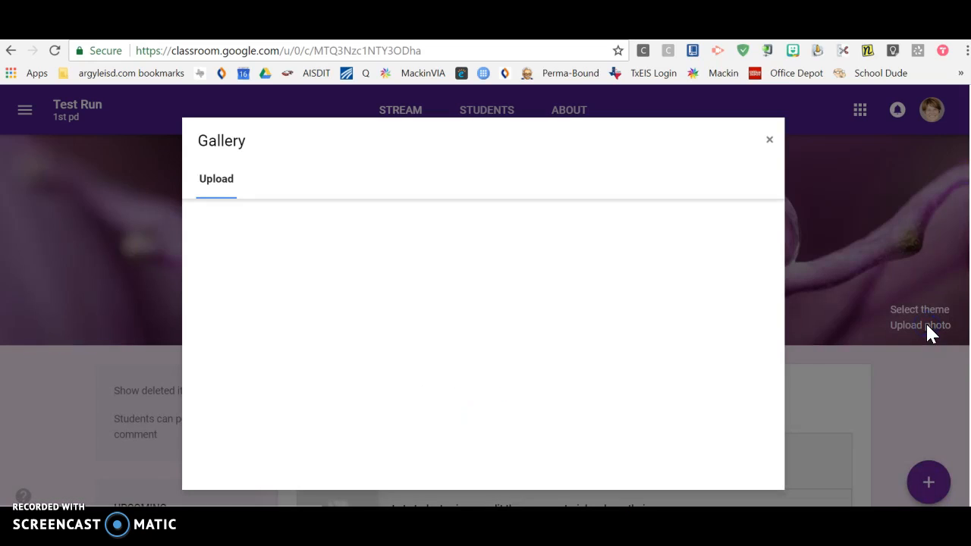
left_click(769, 142)
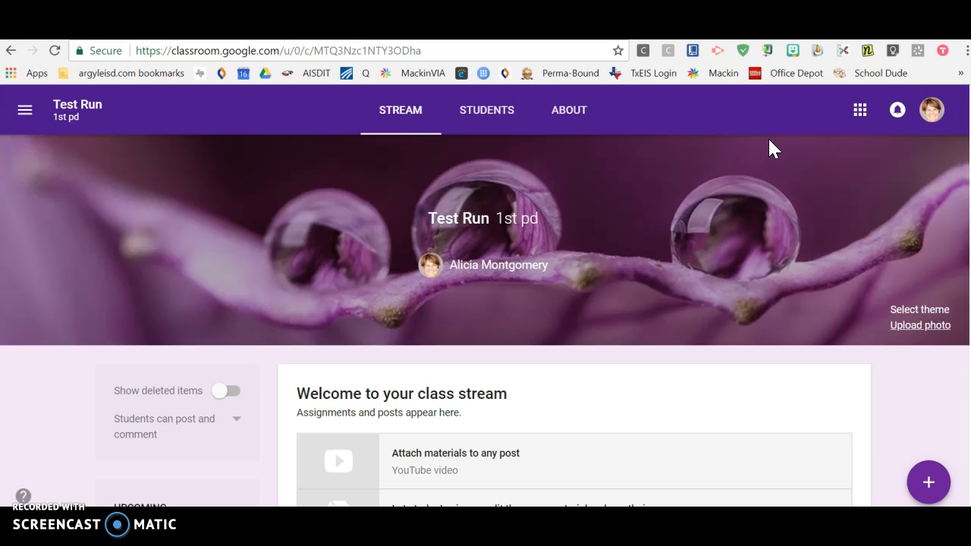
Display the Test Run class code enlarged for students, and close the display
left_click(486, 115)
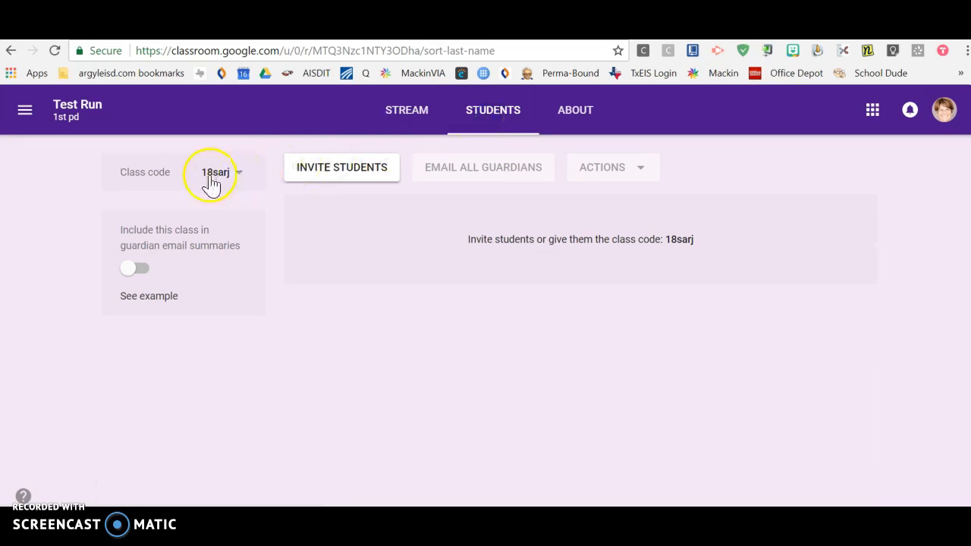
left_click(225, 179)
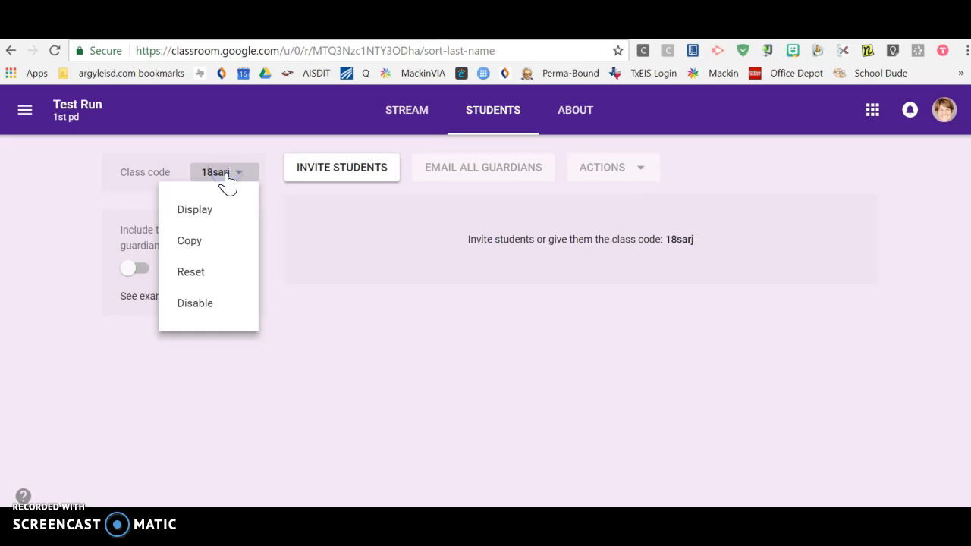
left_click(196, 211)
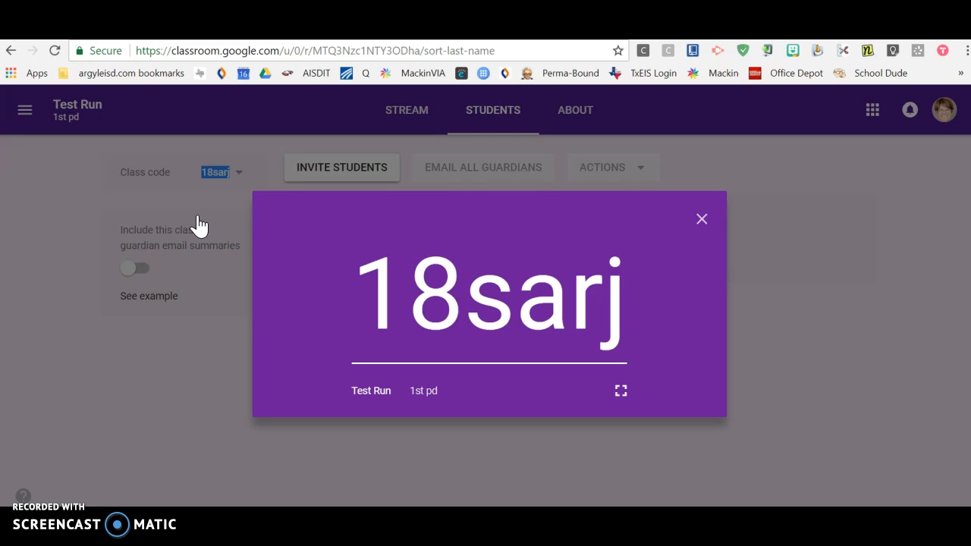
left_click(709, 219)
Start an assignment in the class stream titled "Watch and Learn" with the instructions "Check this out!"
left_click(410, 112)
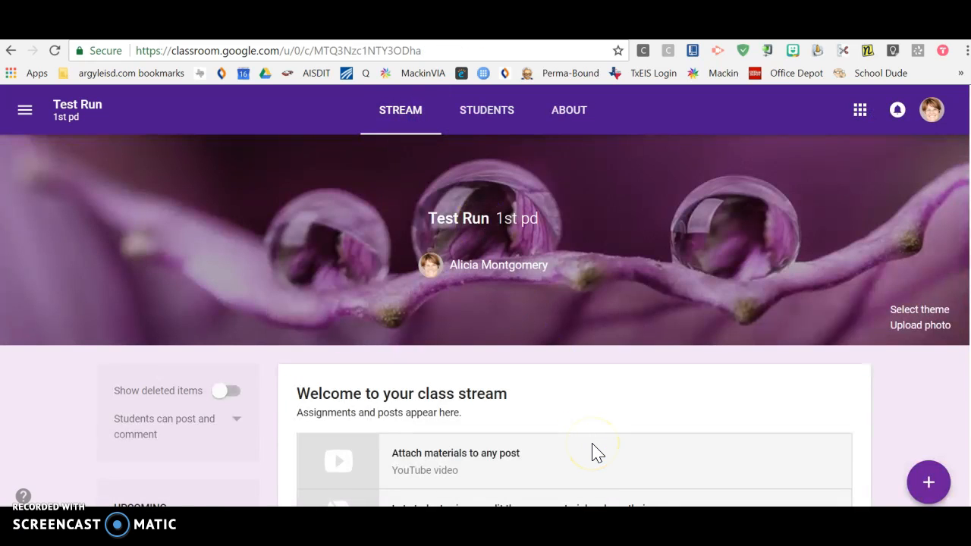
scroll(594, 453, "down", 3)
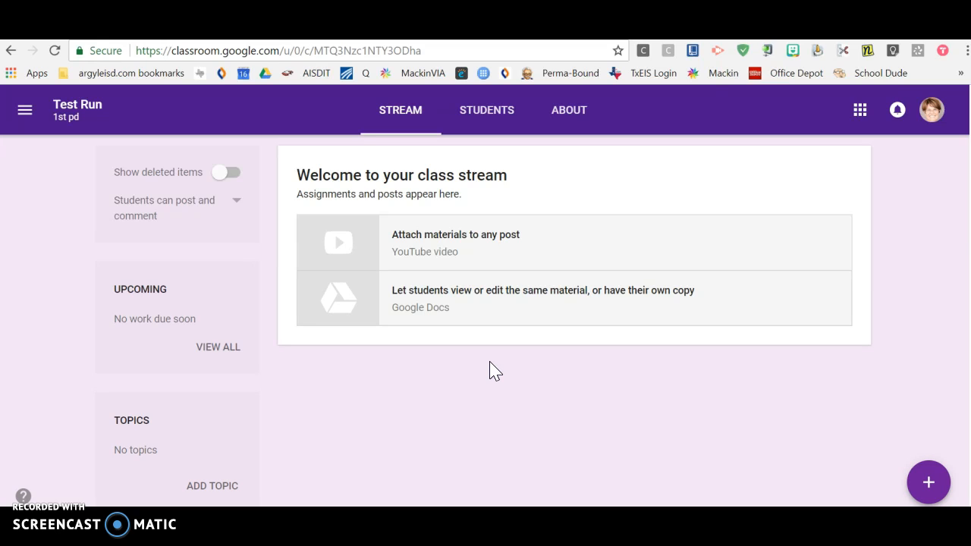
mouse_move(932, 477)
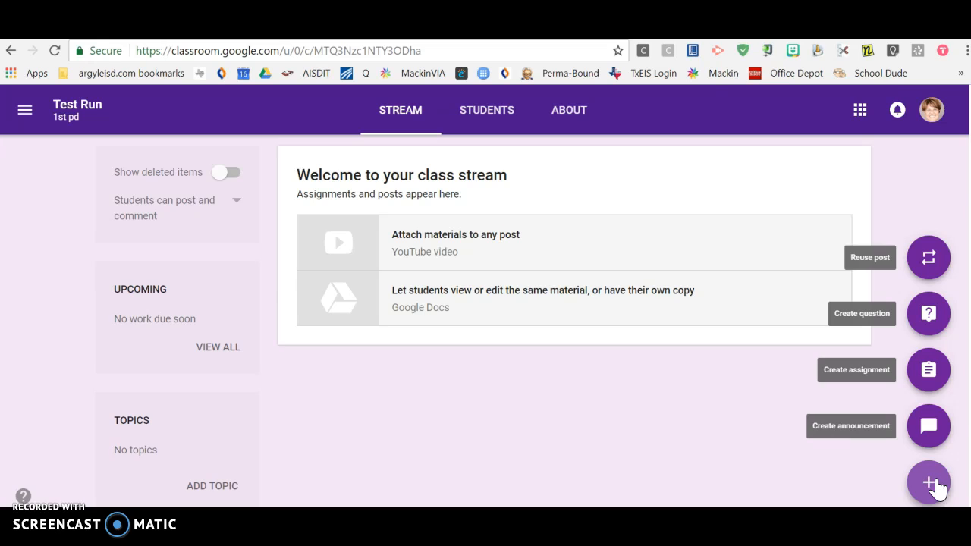
left_click(935, 449)
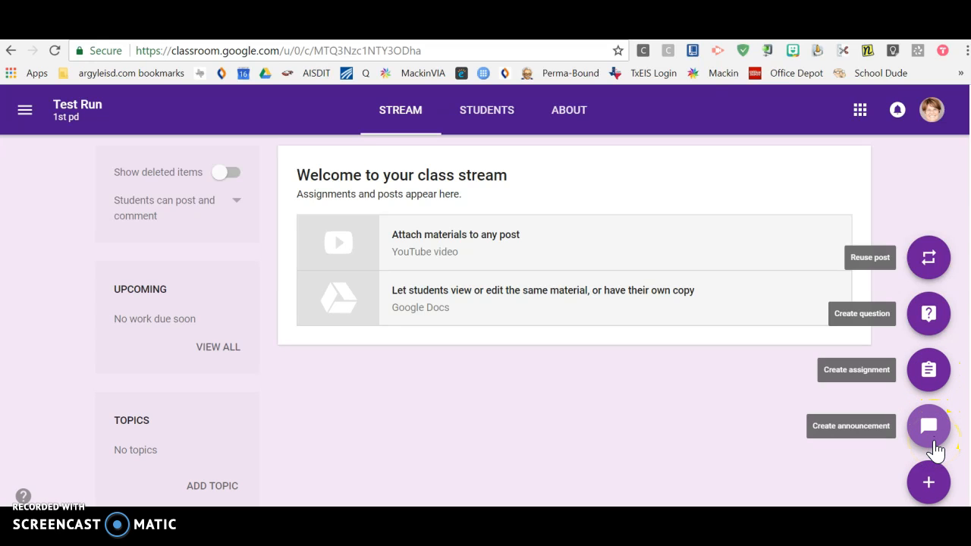
left_click(930, 372)
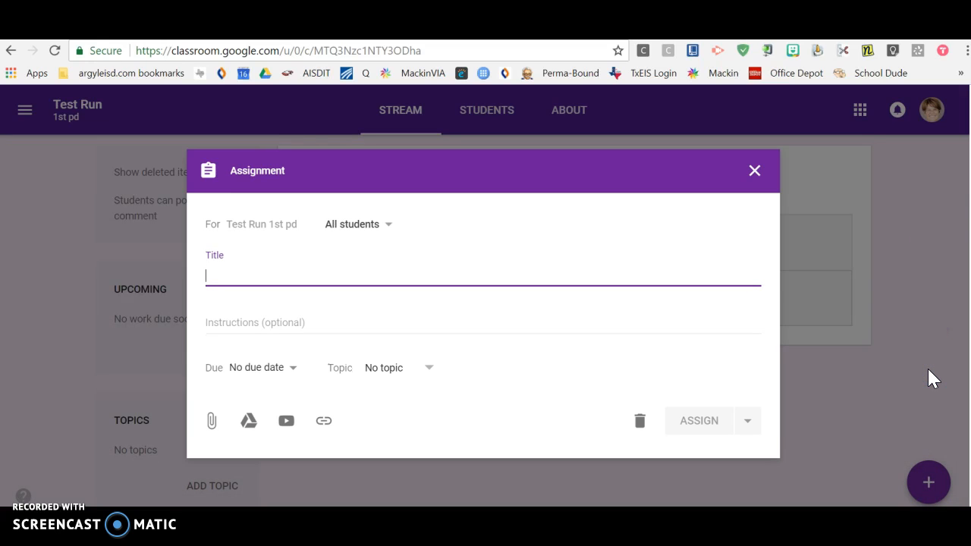
type("Watch and Learn")
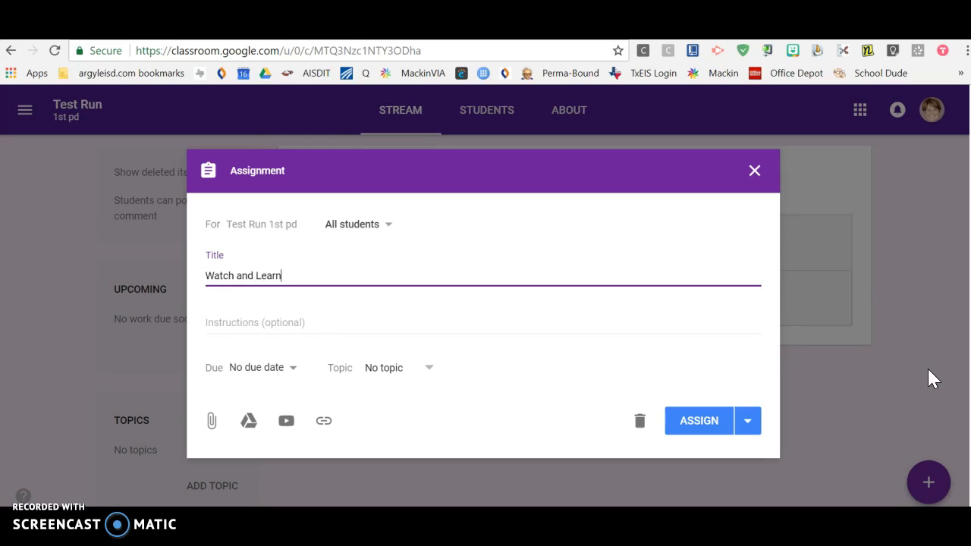
key("Tab")
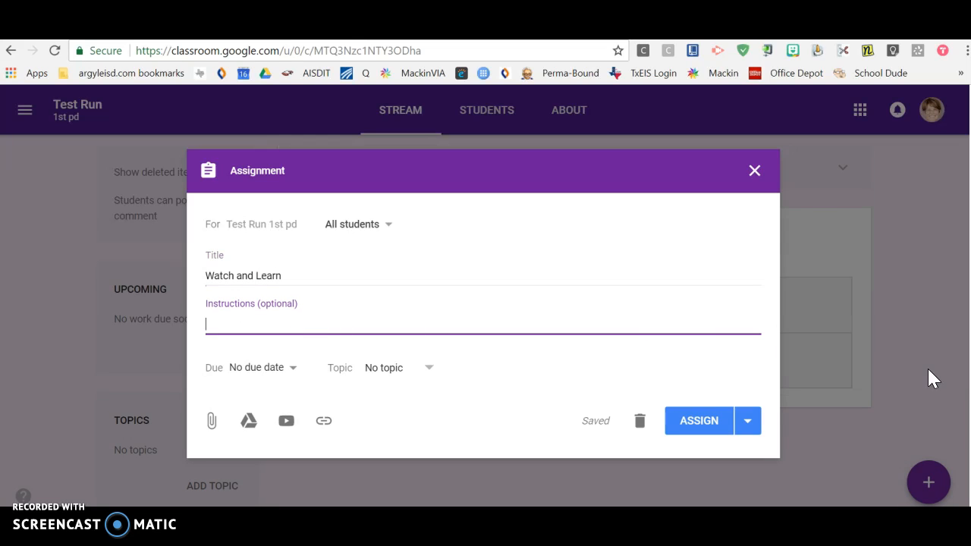
type("Check this out!")
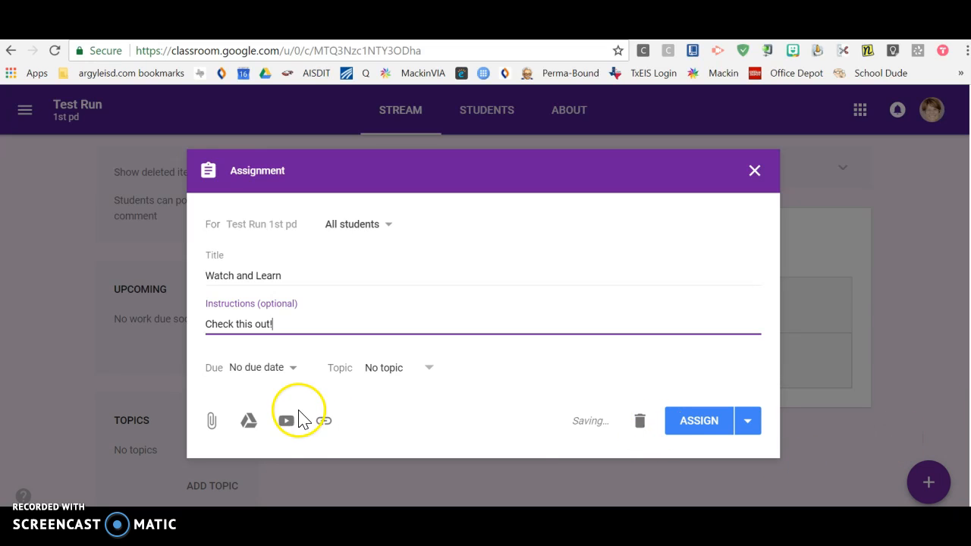
Set the assignment's due date to Jun 8, 2018, without a due time
left_click(290, 370)
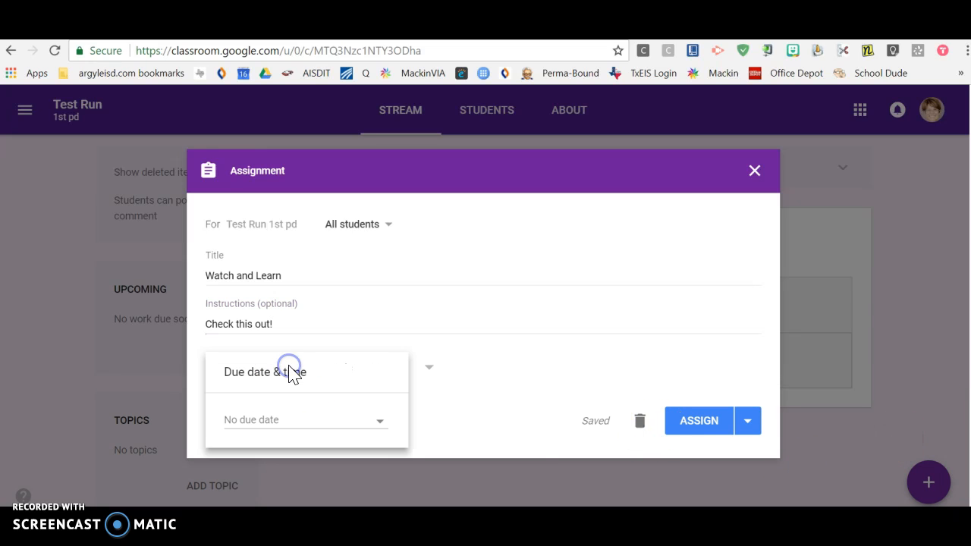
left_click(385, 428)
left_click(361, 433)
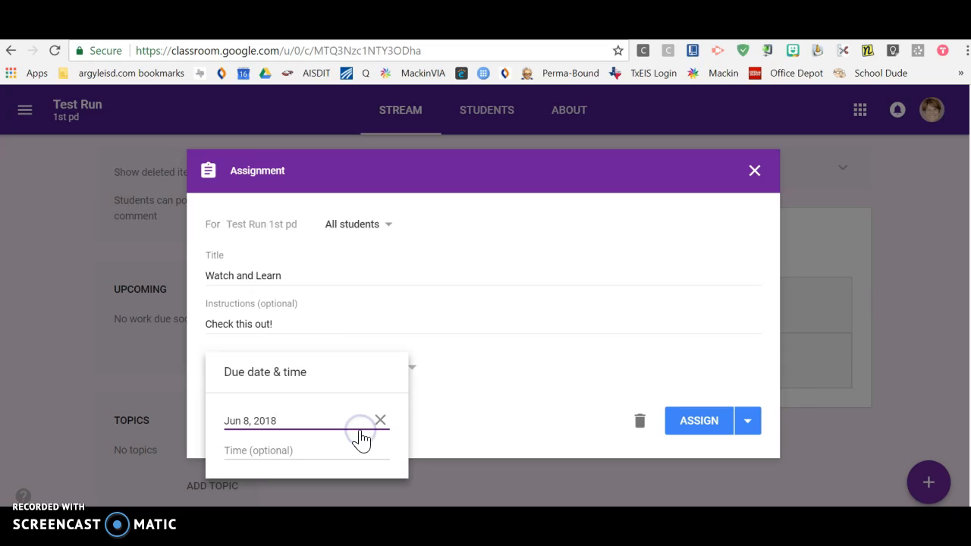
left_click(474, 422)
left_click(410, 368)
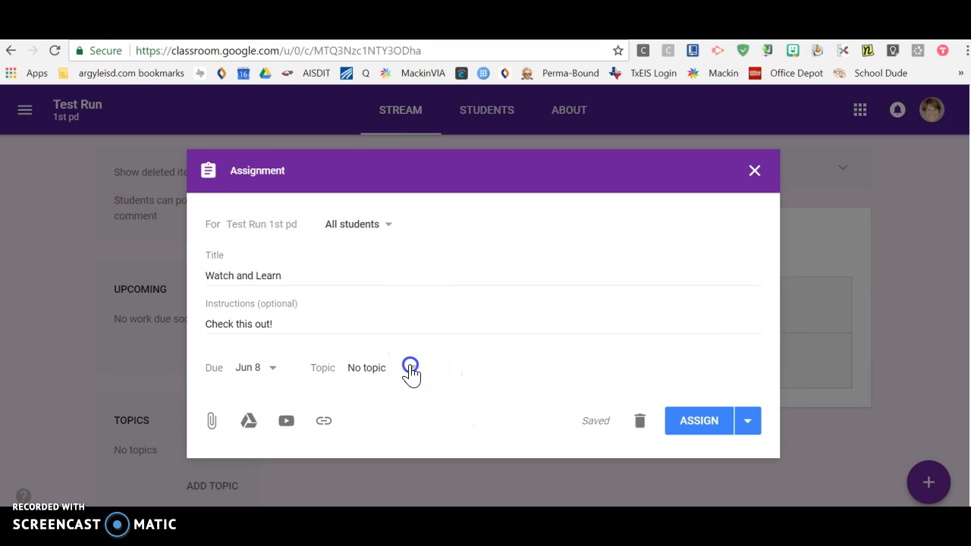
left_click(401, 396)
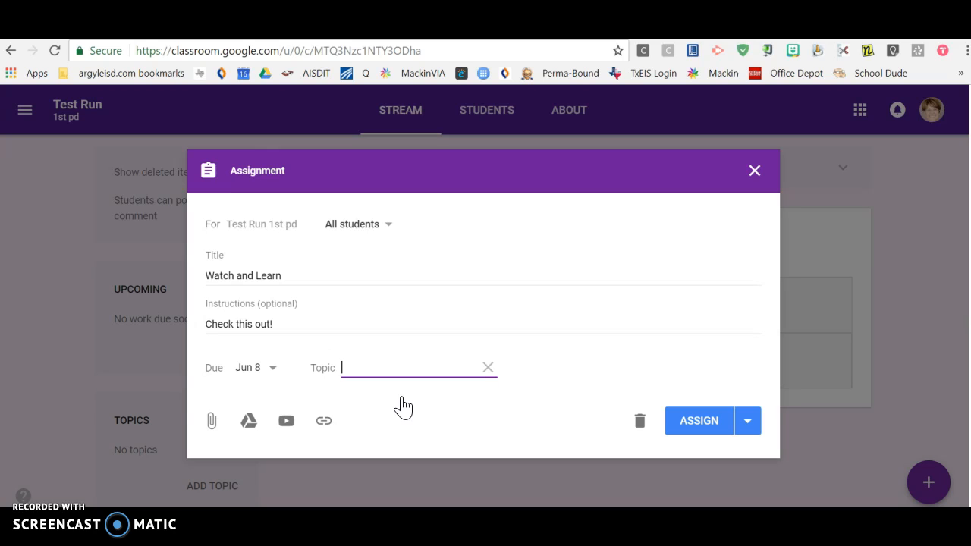
left_click(393, 417)
Attach the link mackinvia.com to the "Watch and Learn" assignment and assign it to all students
left_click(324, 423)
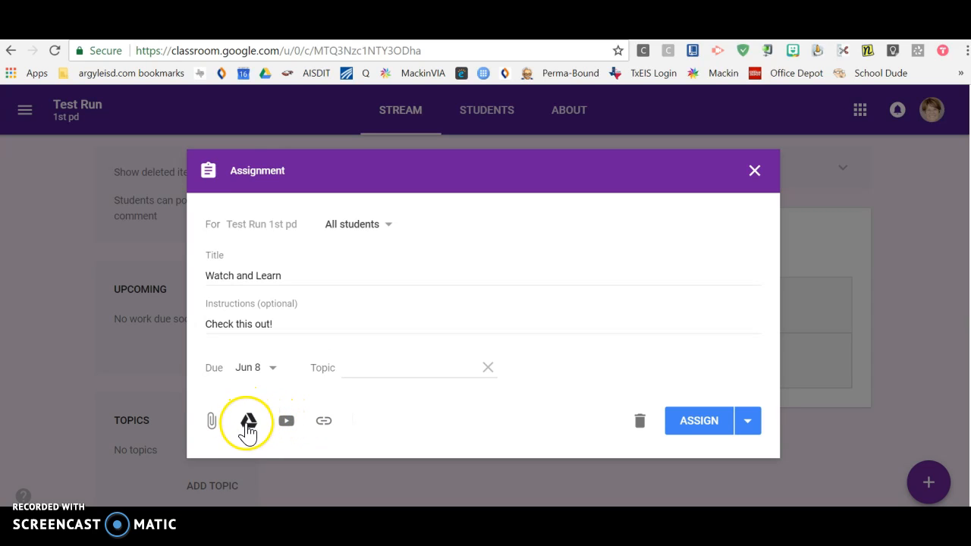
left_click(330, 422)
type("mackinvia.com")
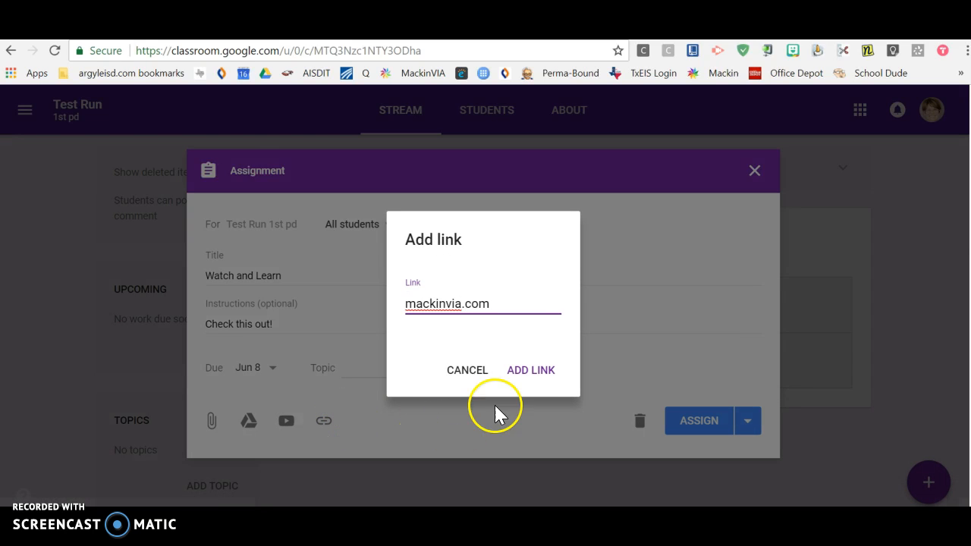
left_click(525, 371)
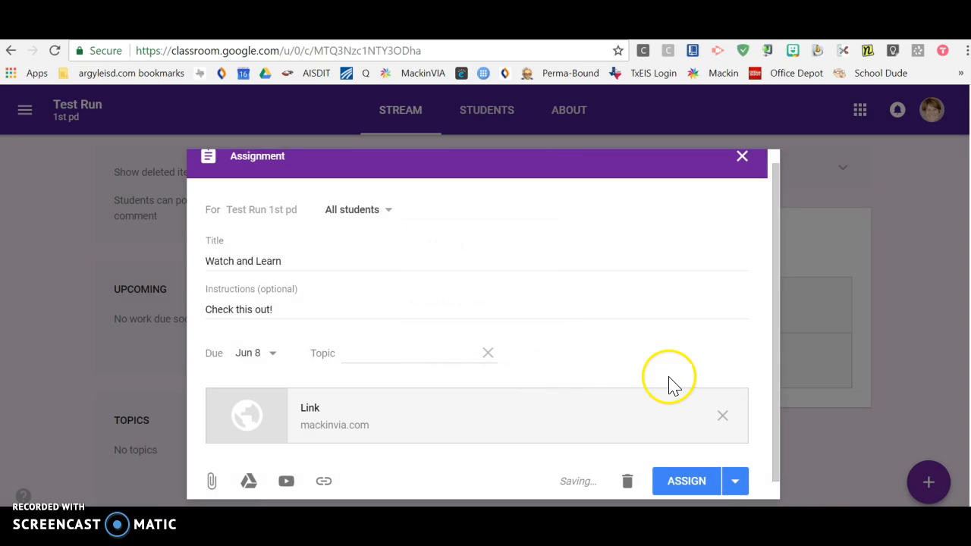
left_click(687, 483)
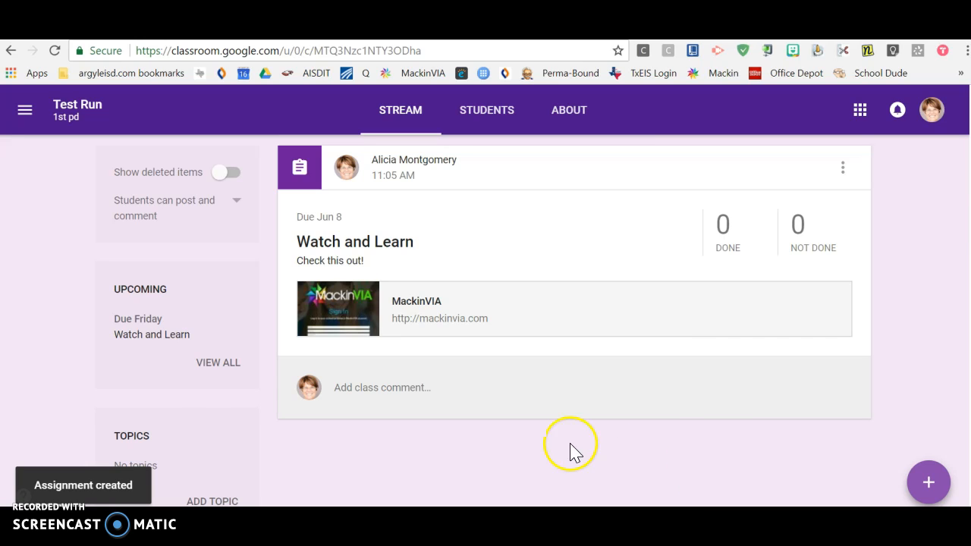
Review the posted "Watch and Learn" assignment in the class stream and display its post options without choosing one
scroll(61, 360, "down", 1)
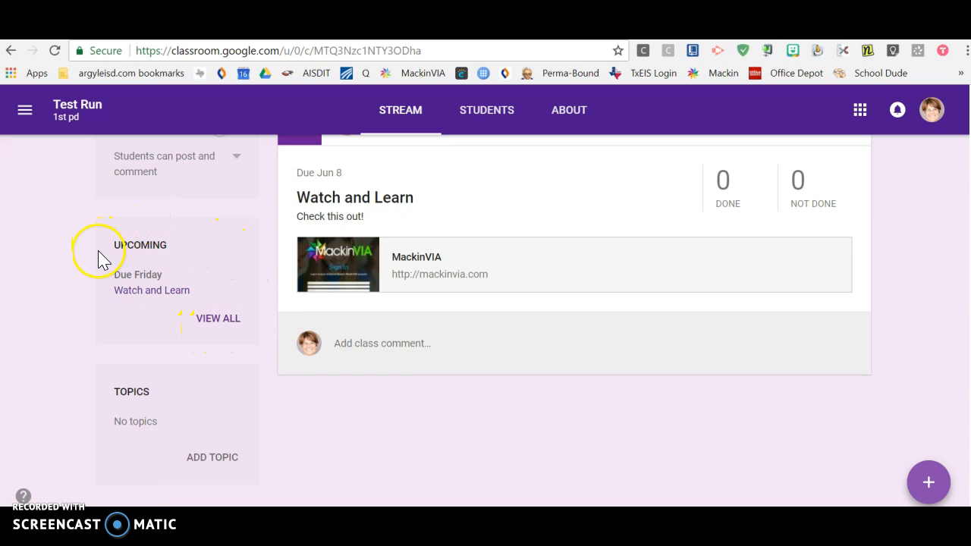
left_click(182, 295)
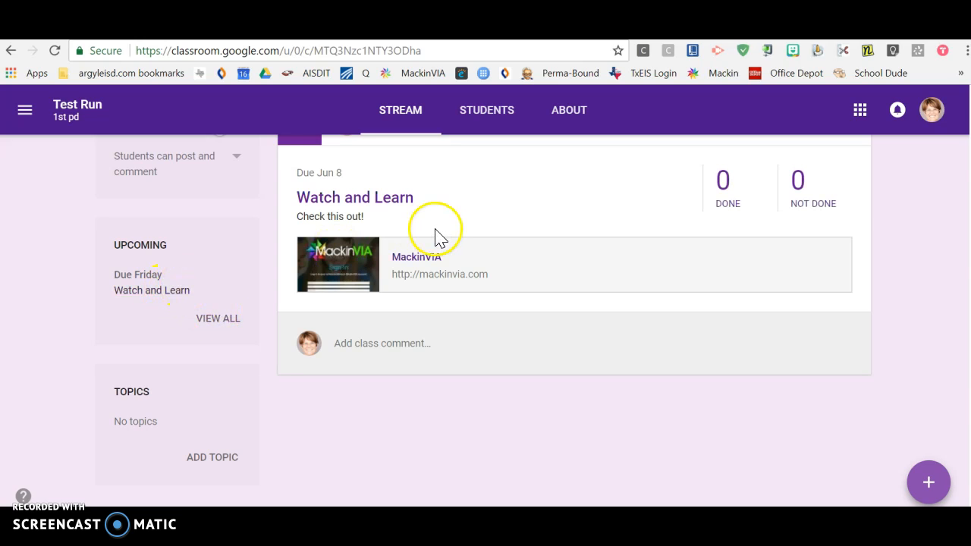
left_click(377, 355)
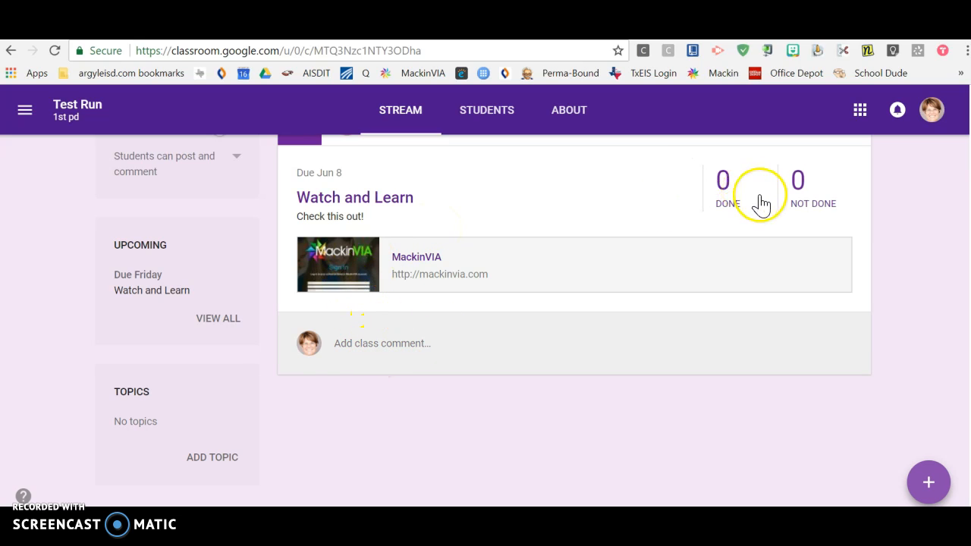
scroll(643, 254, "up", 4)
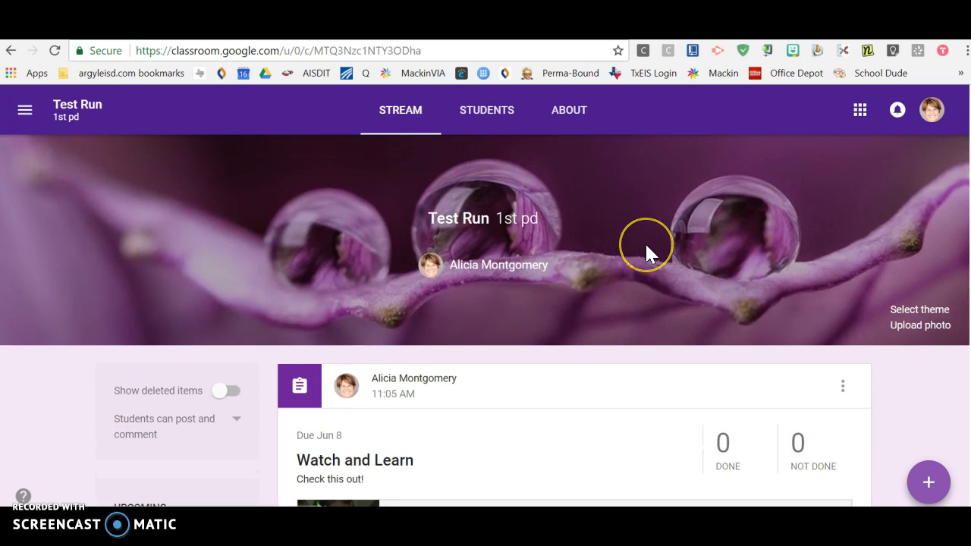
left_click(843, 387)
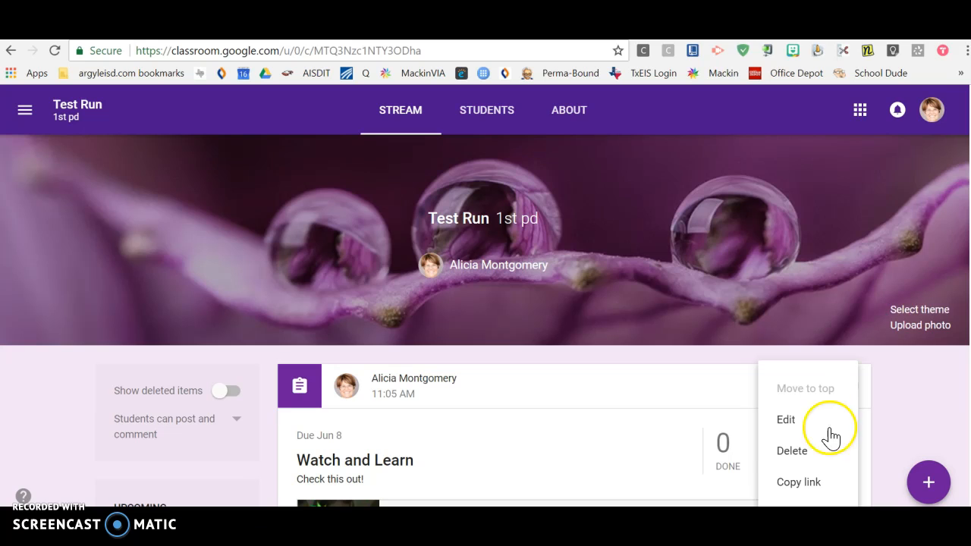
left_click(930, 437)
View the Test Run class's About page and its teacher invitation form, cancel the invitation, and return to the stream's assignment post
left_click(563, 123)
left_click(533, 295)
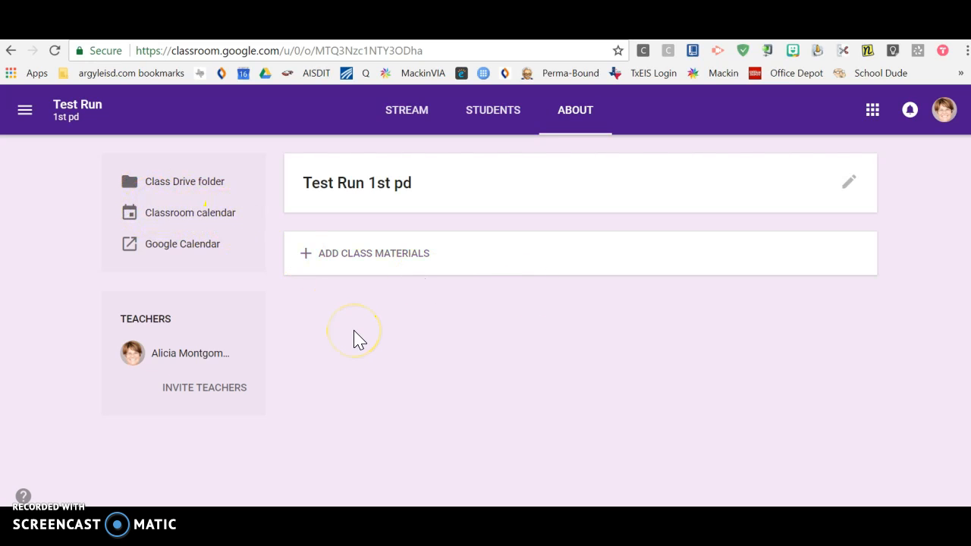
left_click(241, 389)
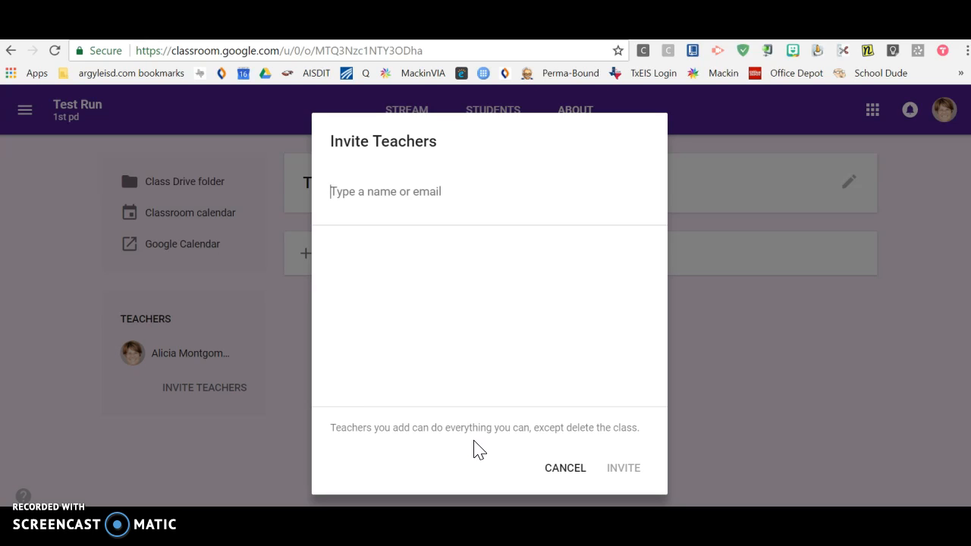
left_click(569, 468)
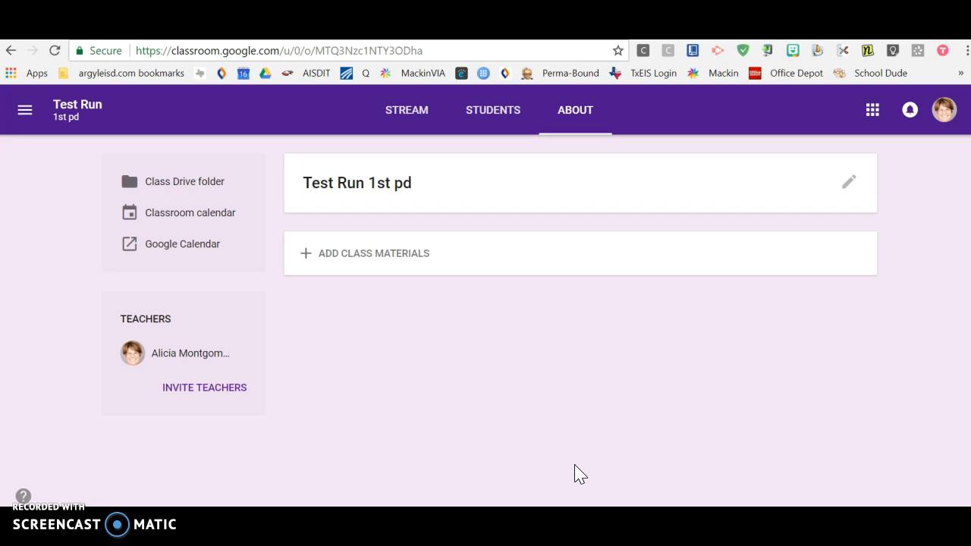
left_click(419, 115)
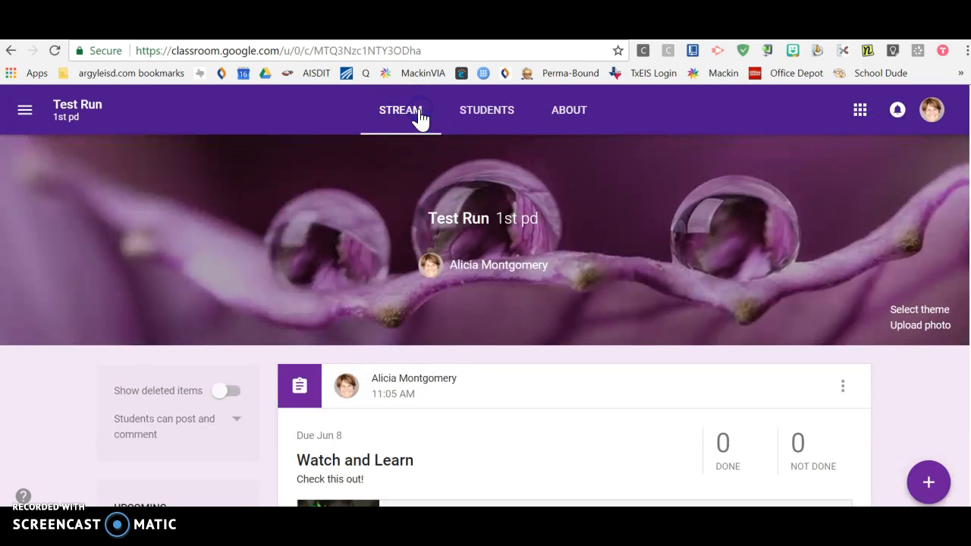
scroll(88, 395, "down", 2)
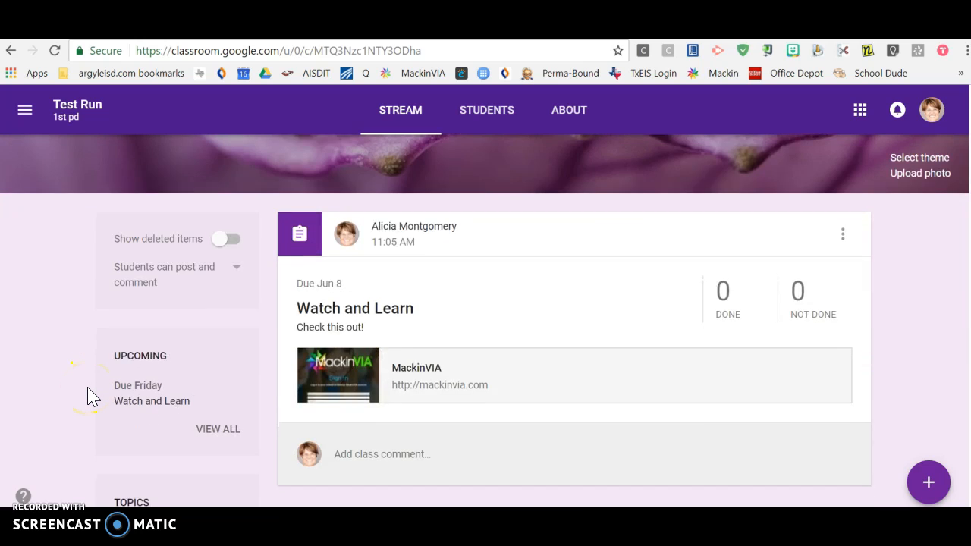